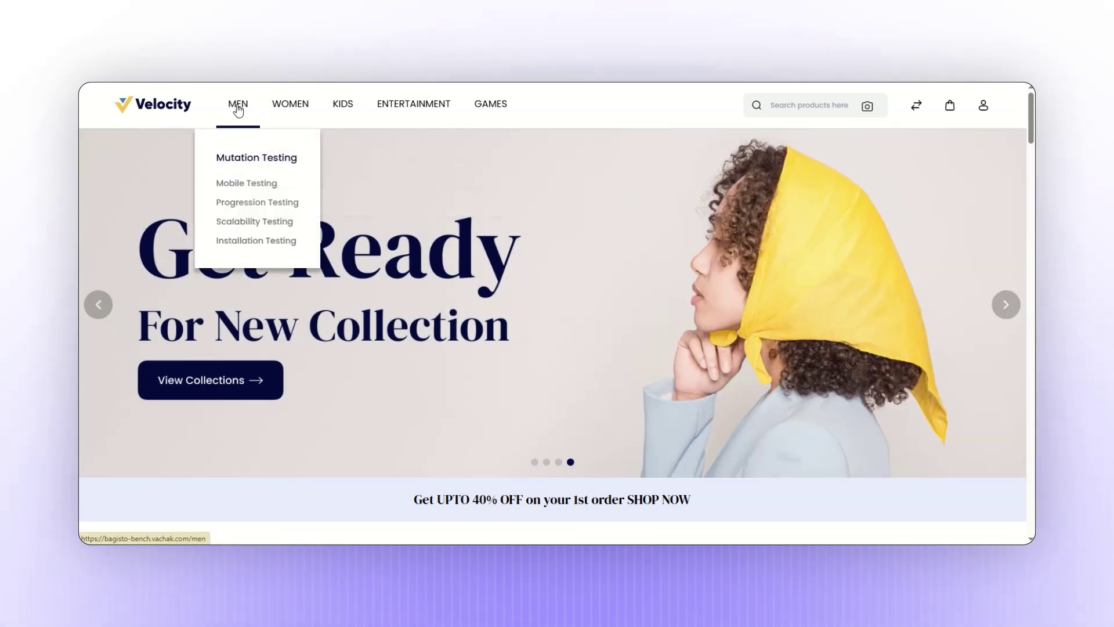
Open the Men category and measure its reload in DevTools Network: main document in 602 ms
click(238, 107)
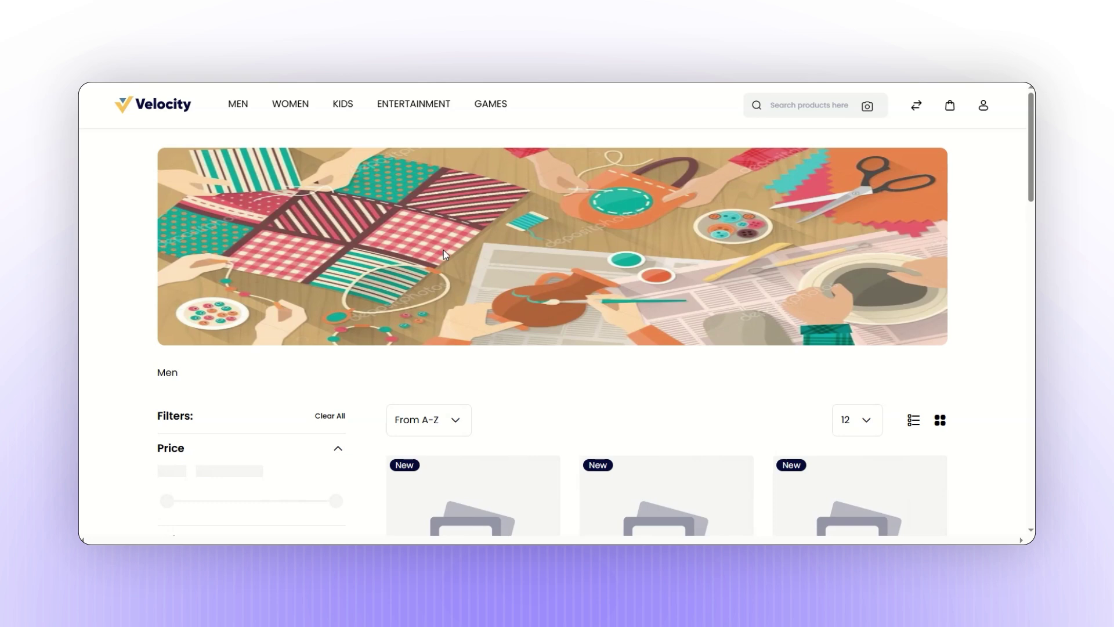
scroll(497, 335, down, 3)
scroll(540, 339, down, 4)
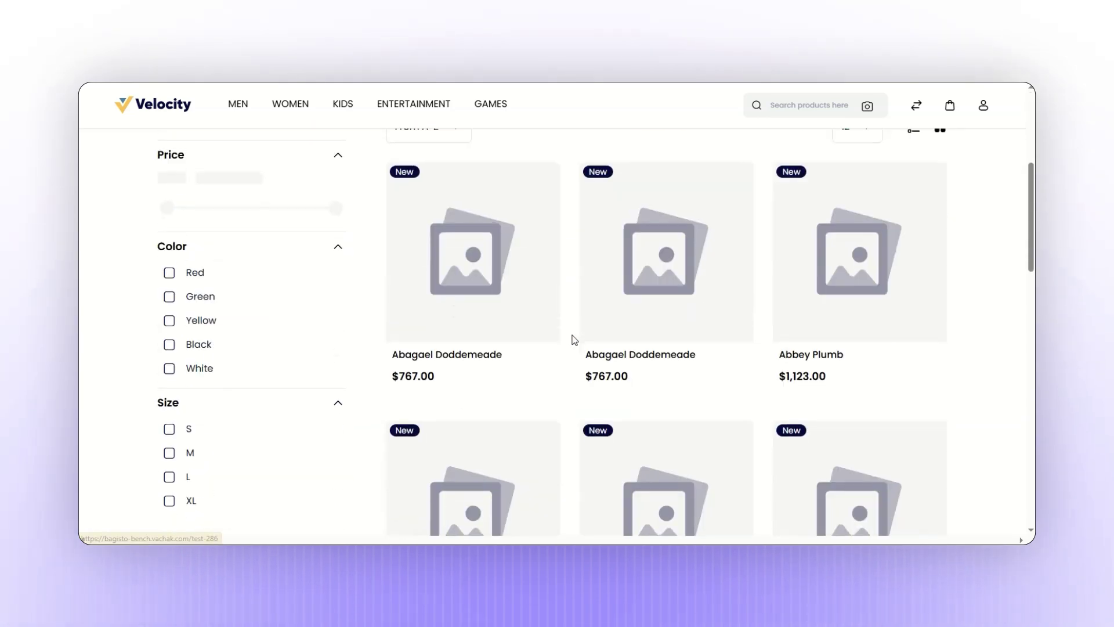
scroll(573, 340, down, 4)
key(F12)
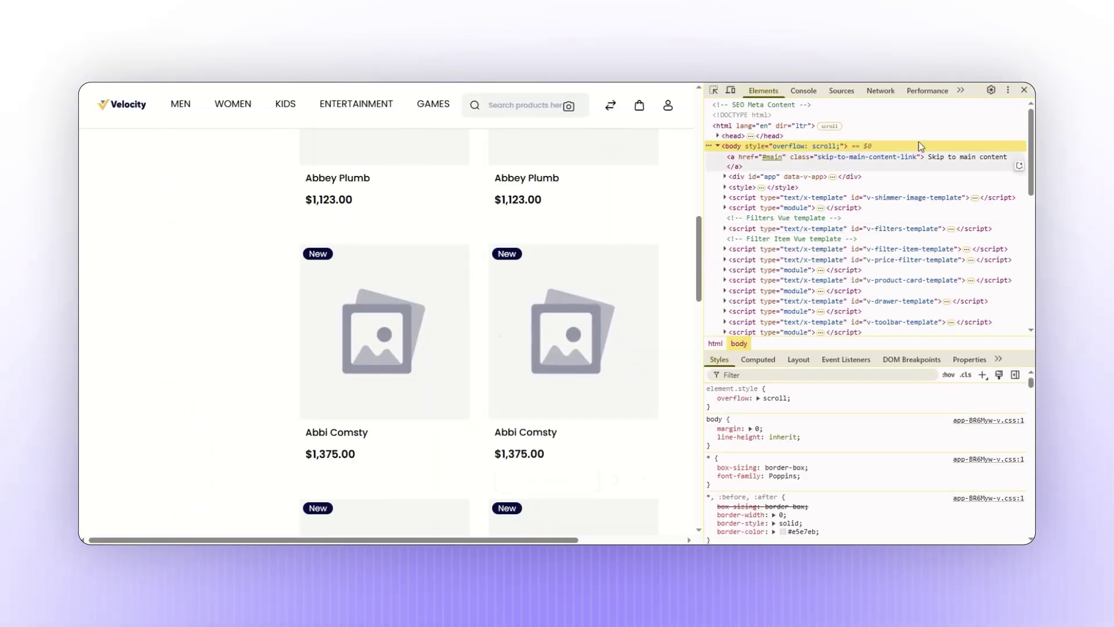
click(879, 91)
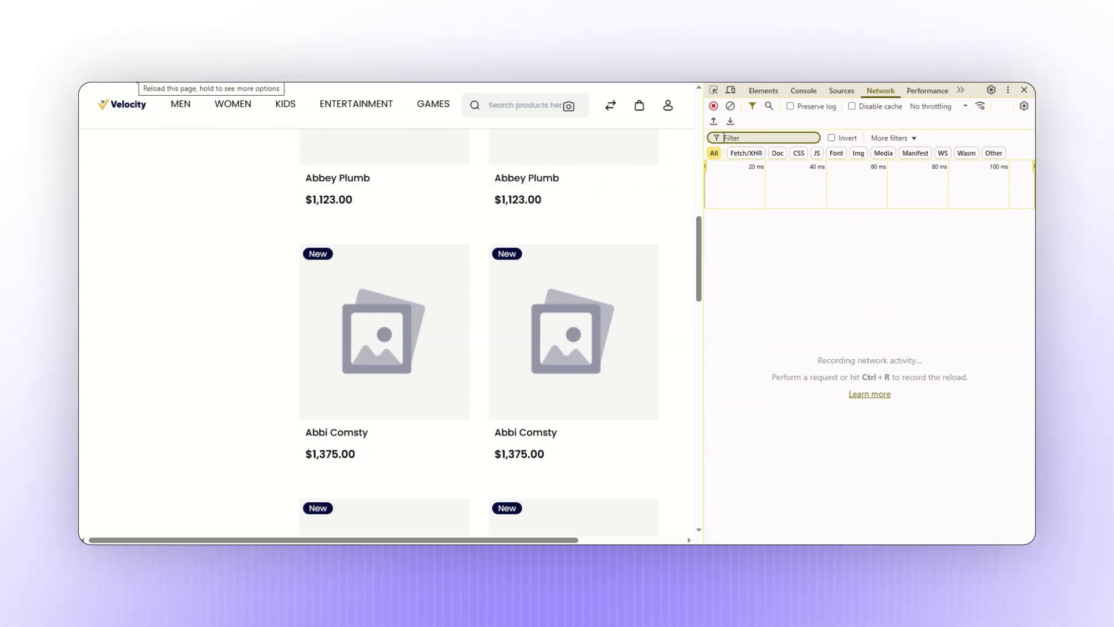
key(ctrl+r)
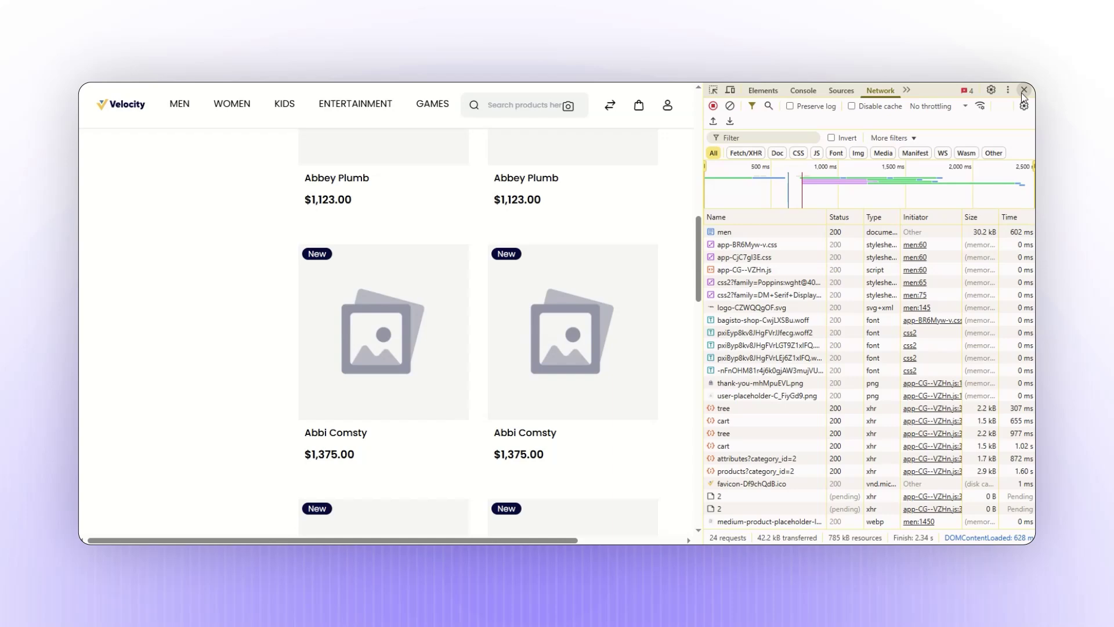
key(F12)
mouse_move(475, 310)
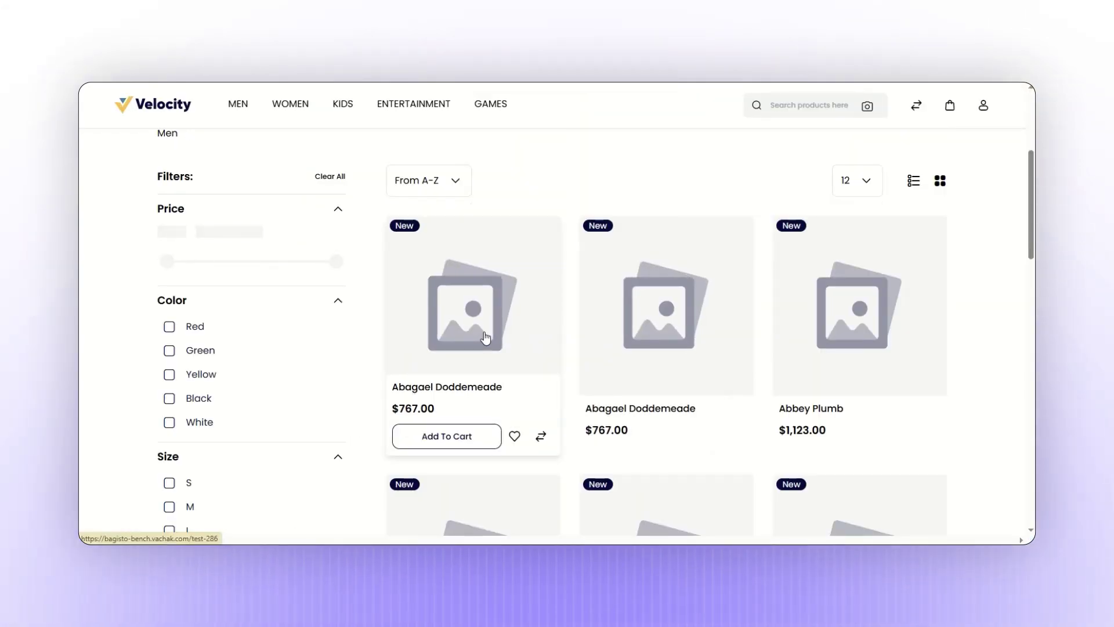
Open the Abagael Doddemeade product page and reload it with DevTools open: document loads in 569 ms
click(485, 337)
key(F12)
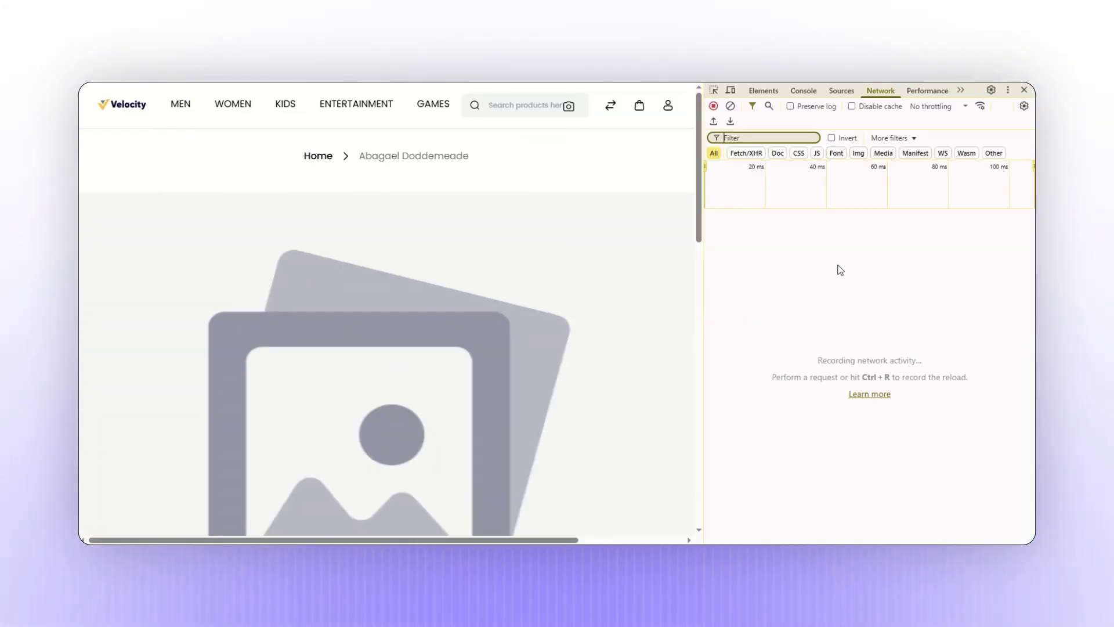
key(ctrl+r)
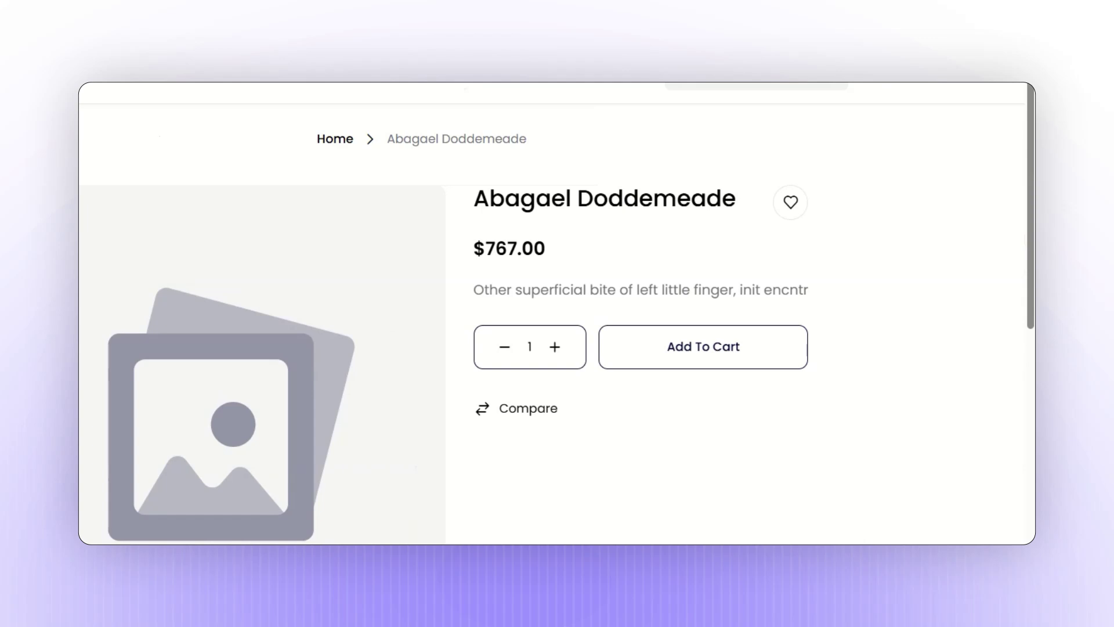
scroll(590, 354, down, 2)
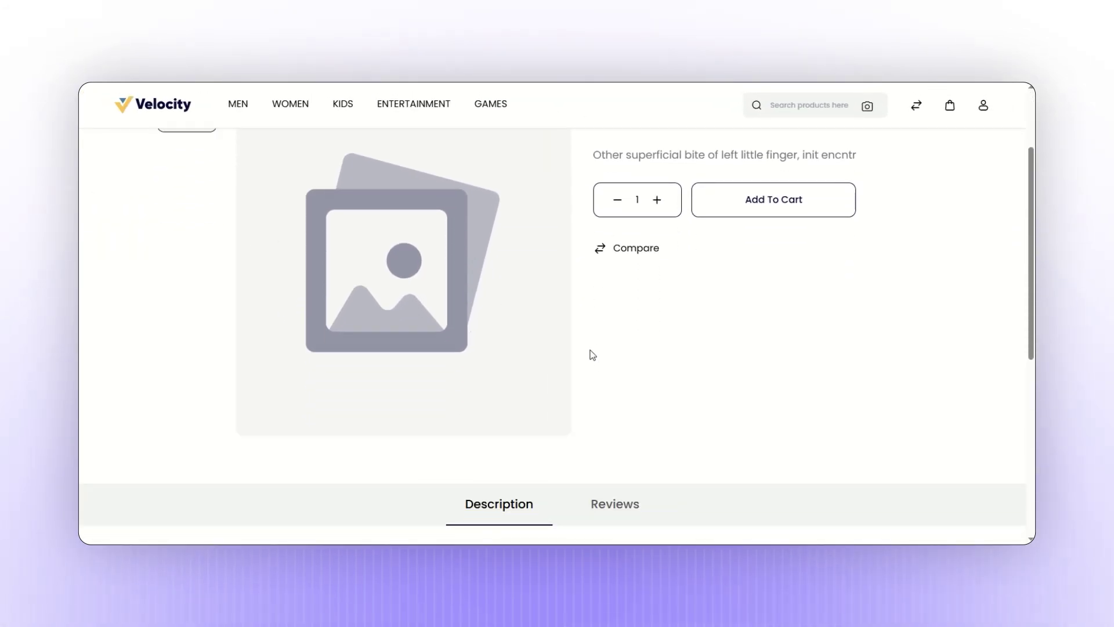
Add Abagael Doddemeade to the cart and start checkout from the full cart page
click(773, 199)
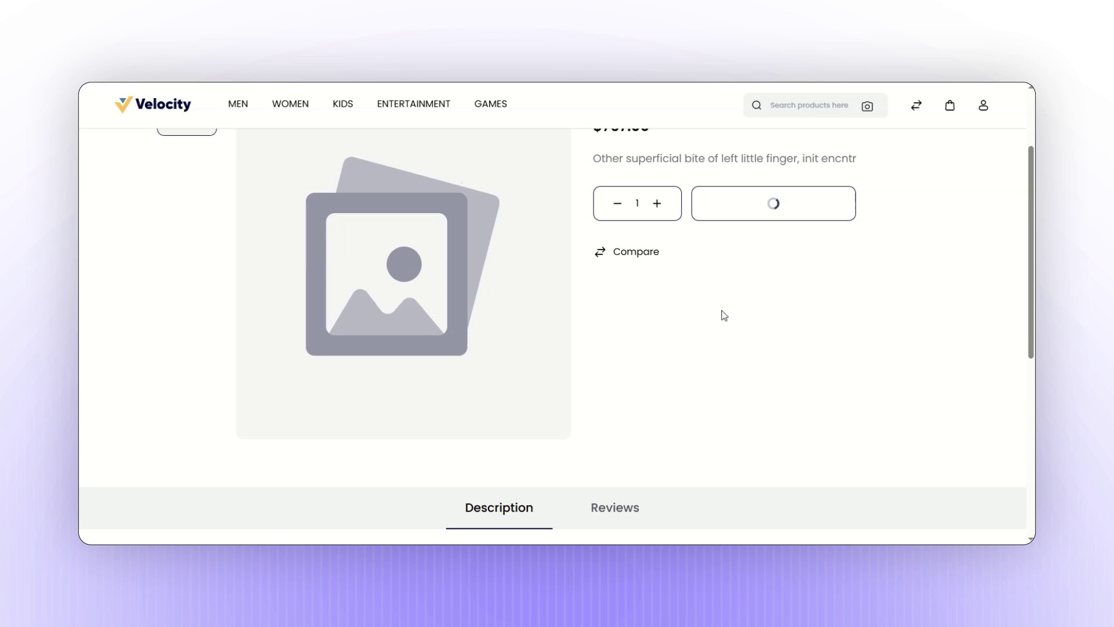
click(996, 109)
click(955, 107)
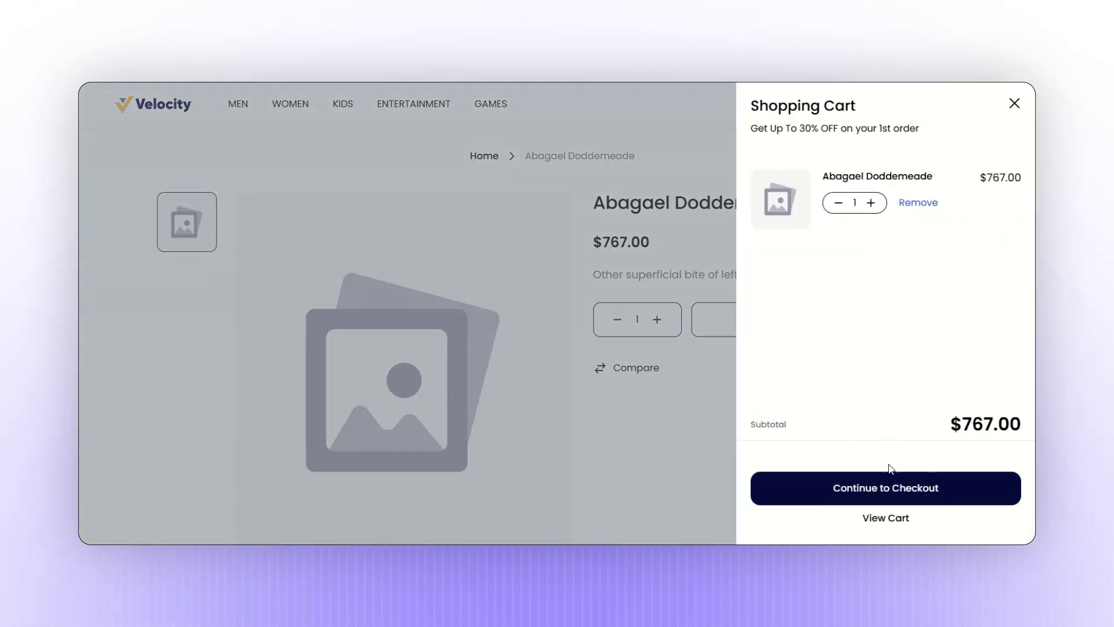
click(885, 520)
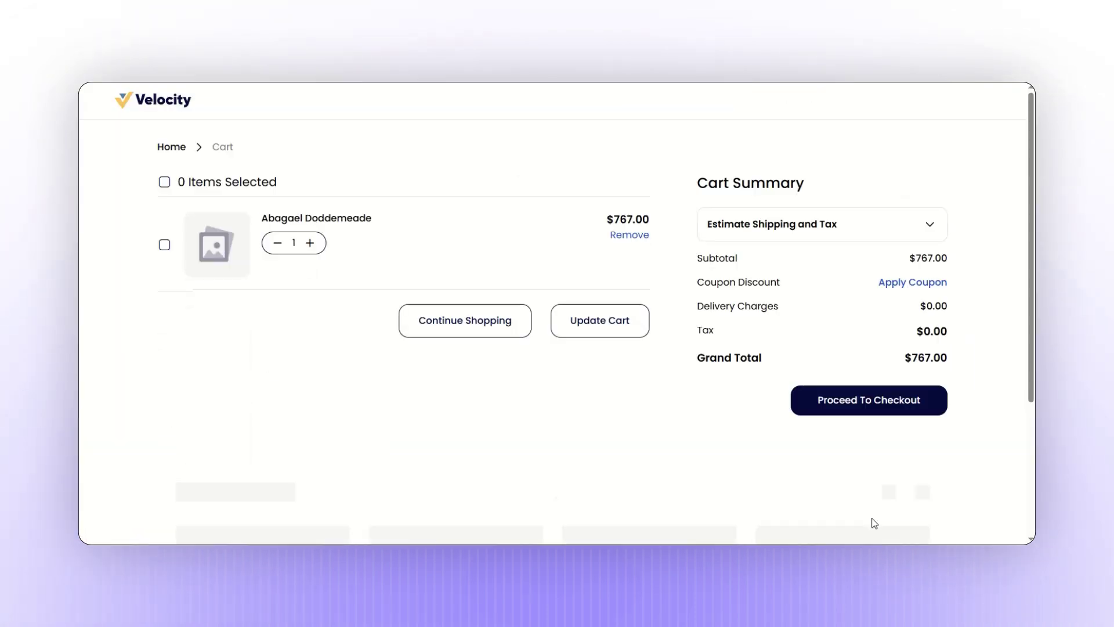
click(907, 401)
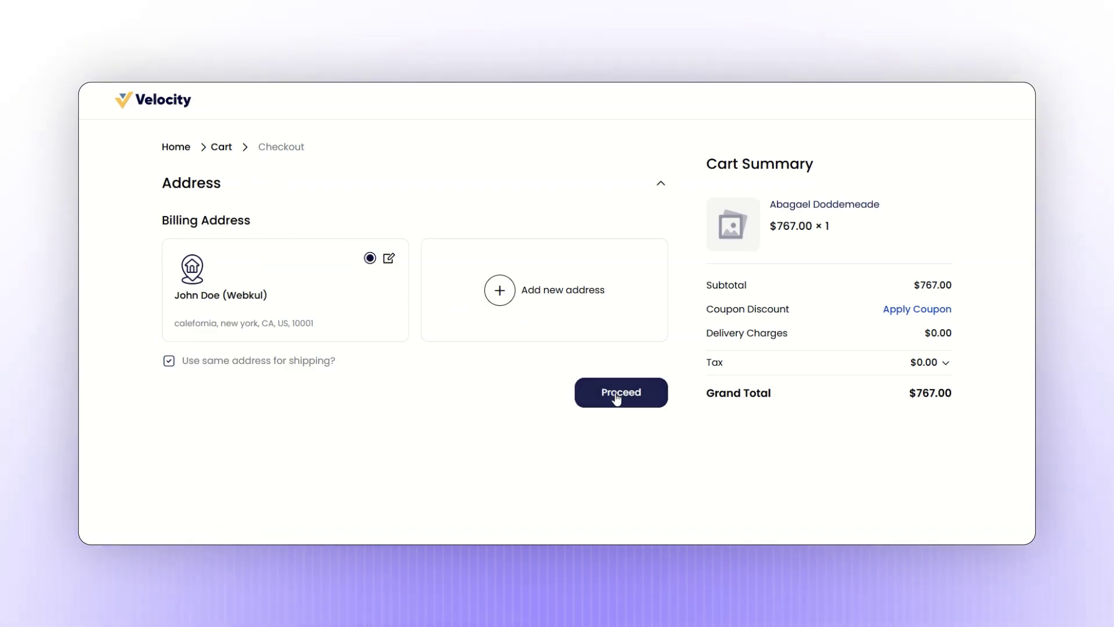
click(615, 398)
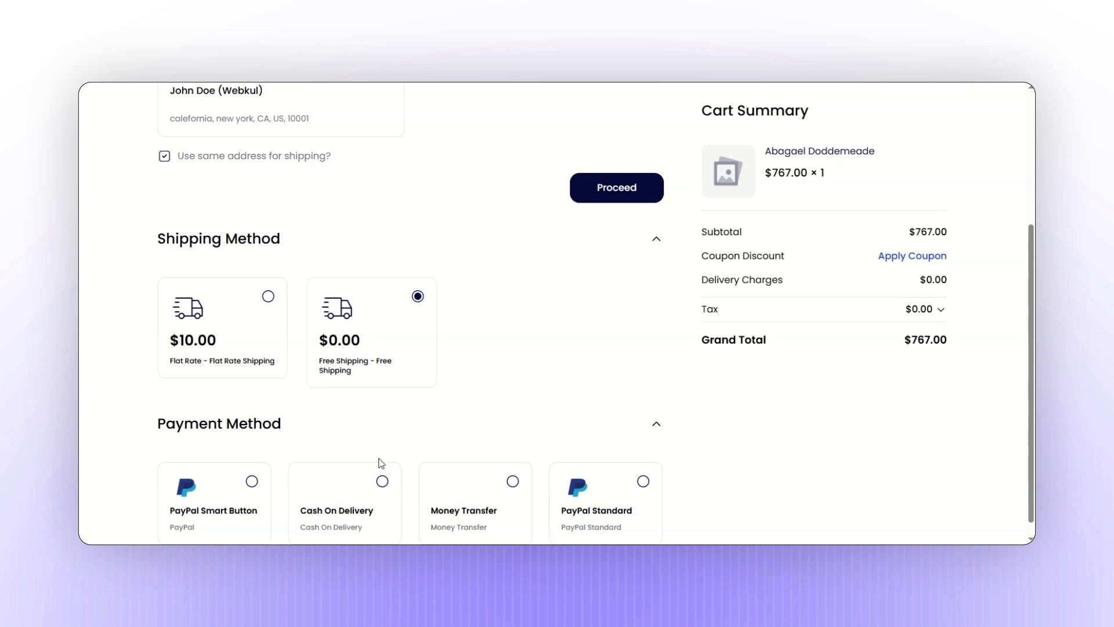
click(369, 482)
click(880, 384)
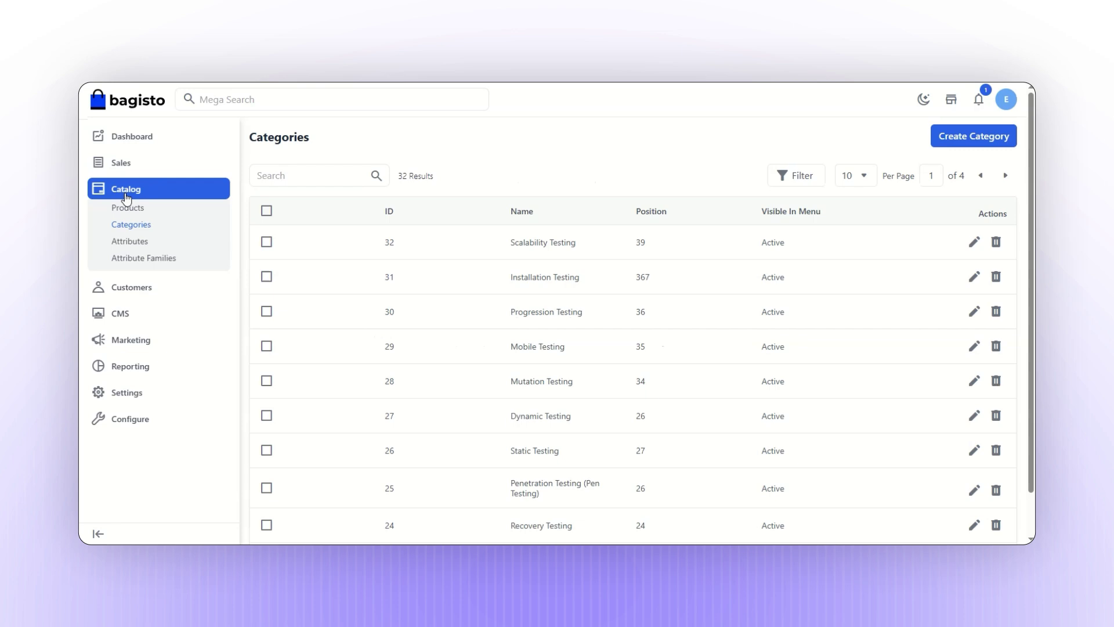
mouse_move(122, 163)
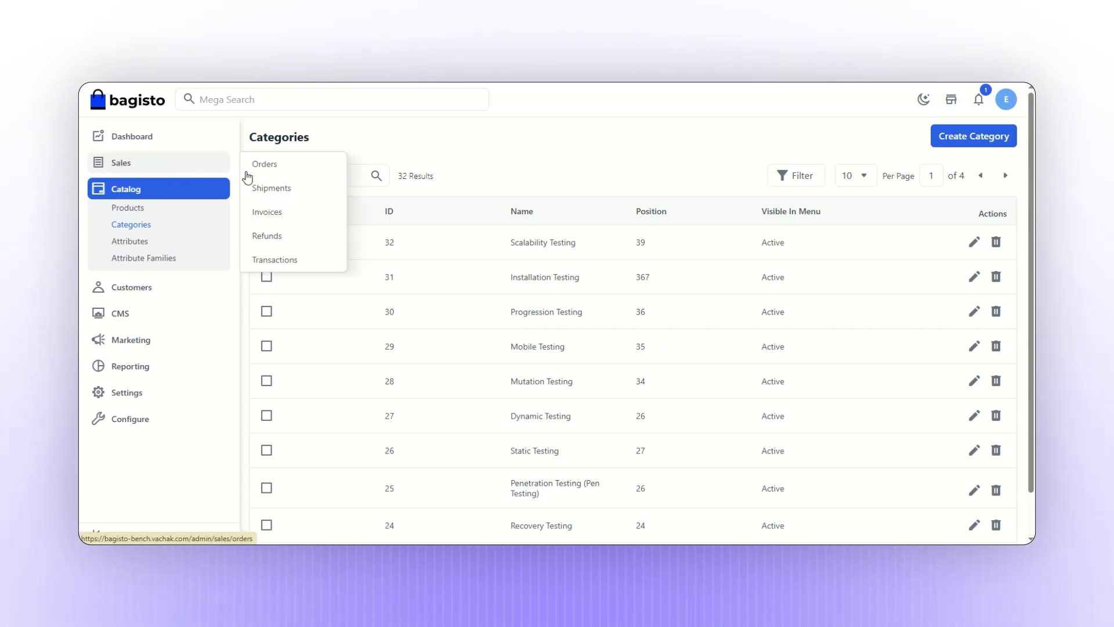
click(265, 164)
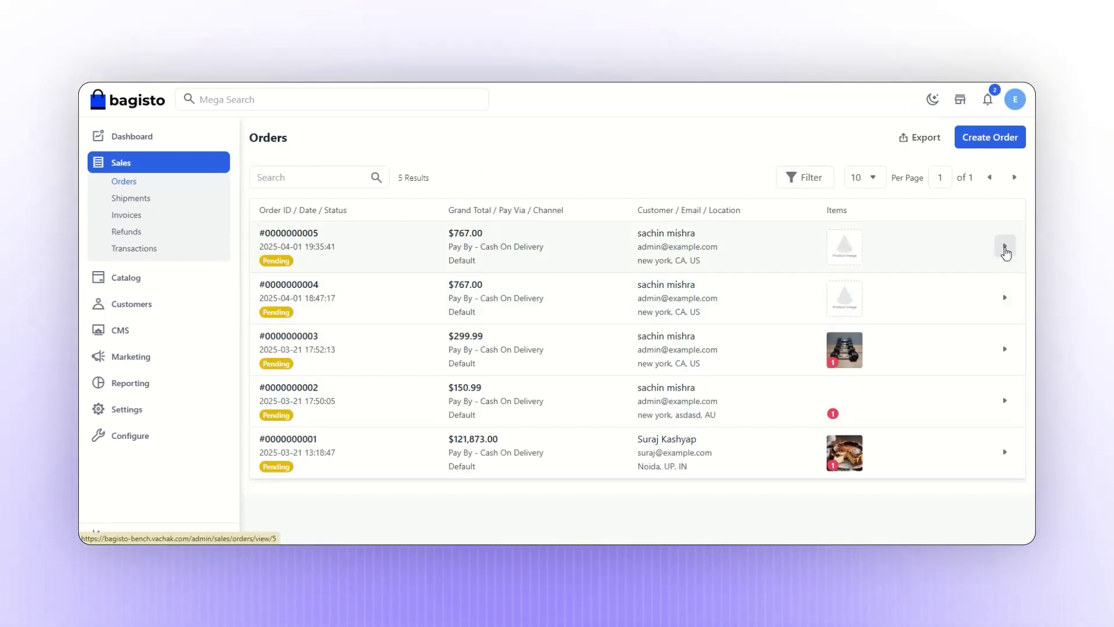